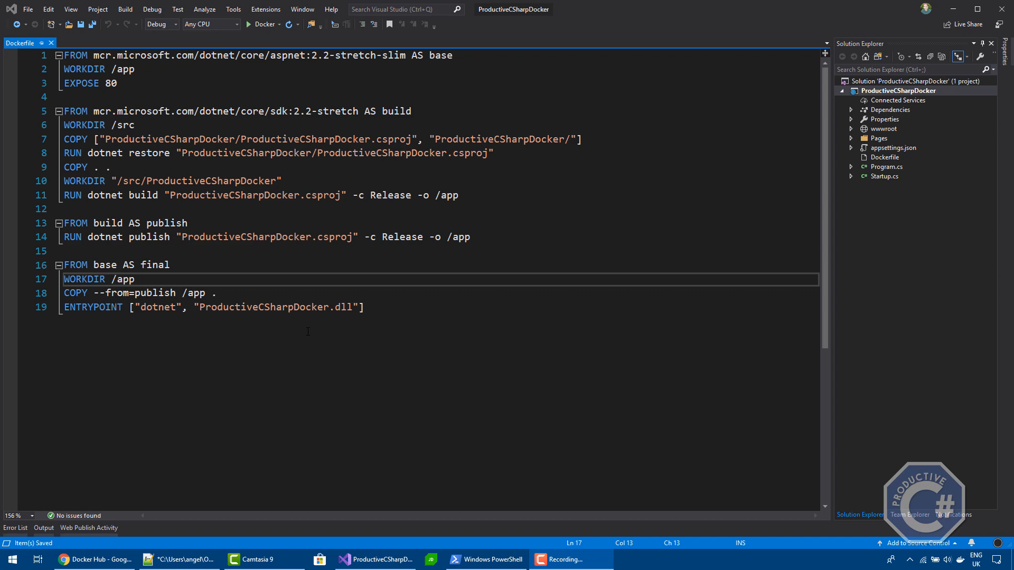
Step: Switch to Chrome and view the signed-in Docker Hub account's My Content page
left_click(88, 560)
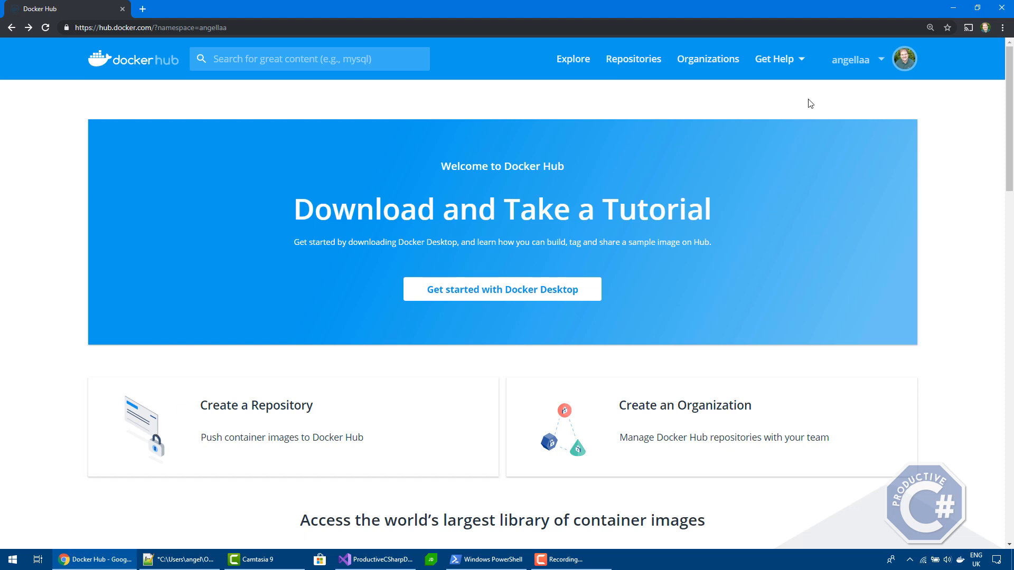
left_click(851, 66)
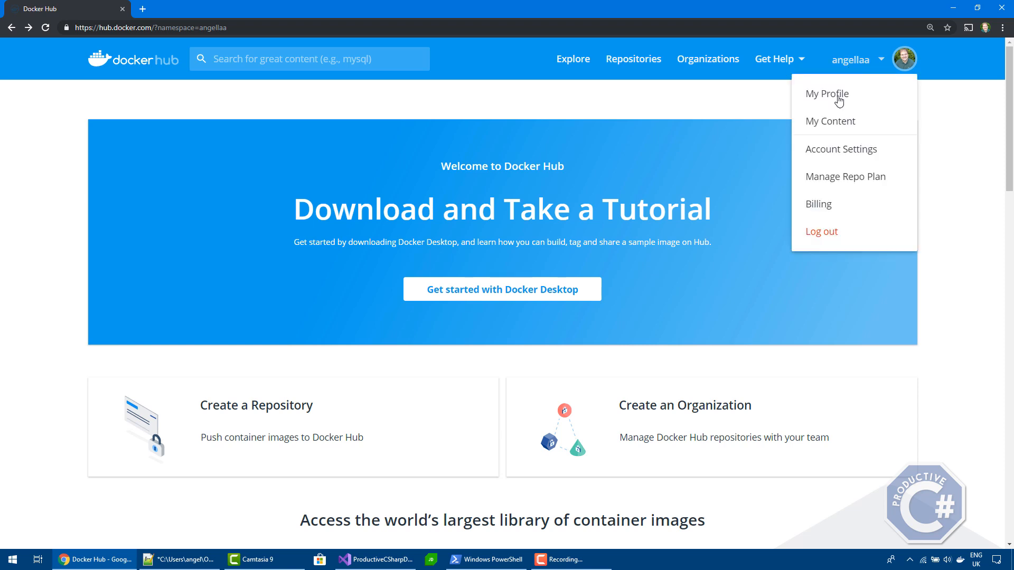
left_click(836, 121)
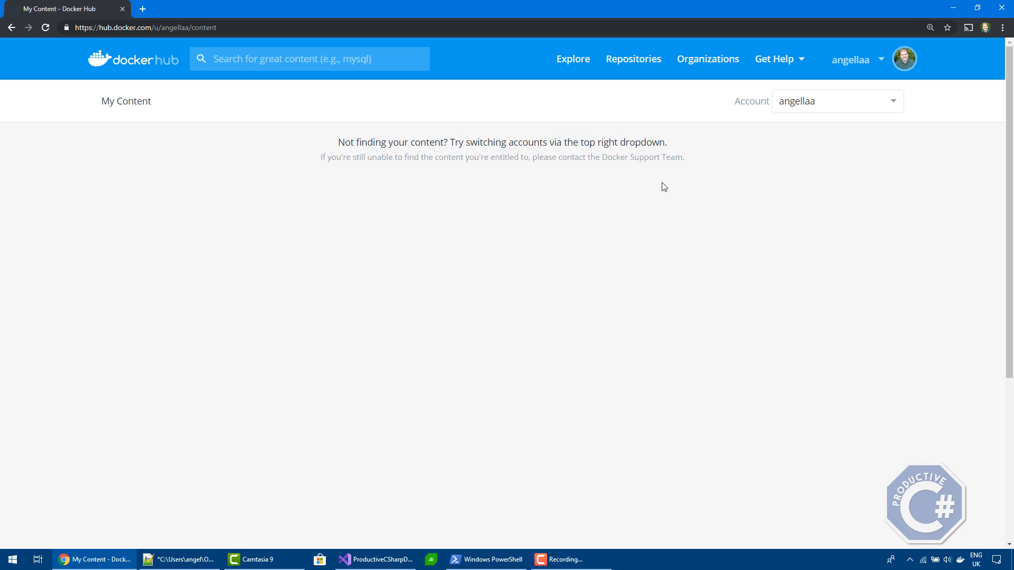
Step: Switch to Visual Studio and start a publish profile for the ProductiveCSharpDocker project, with Docker Hub as the container registry target
left_click(377, 559)
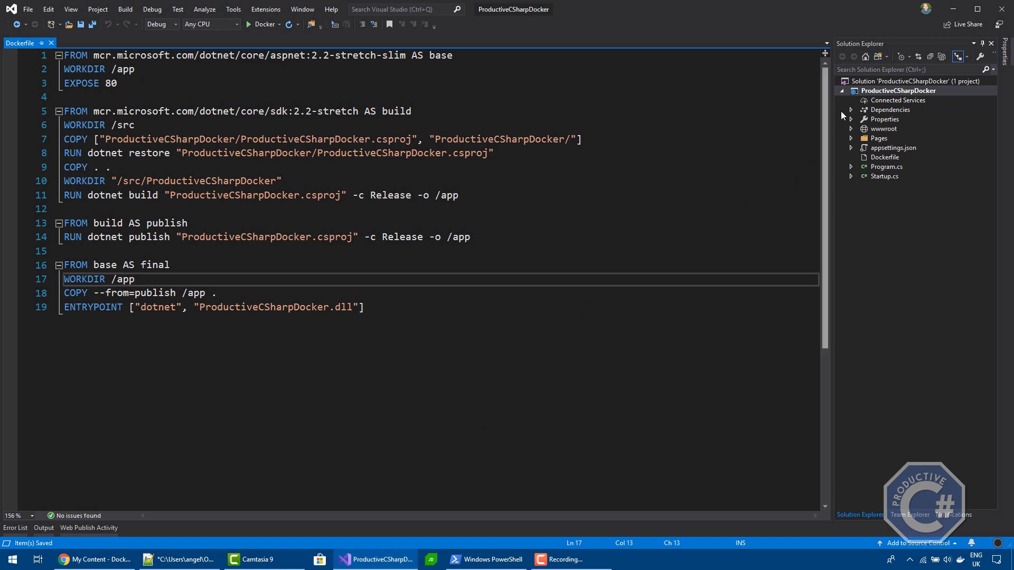
left_click(868, 91)
right_click(868, 91)
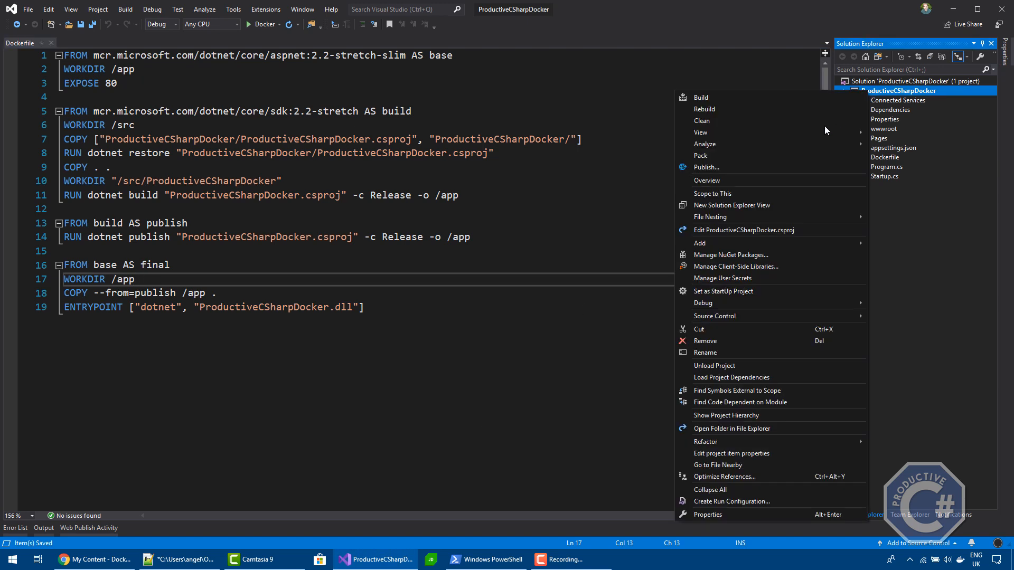
left_click(763, 168)
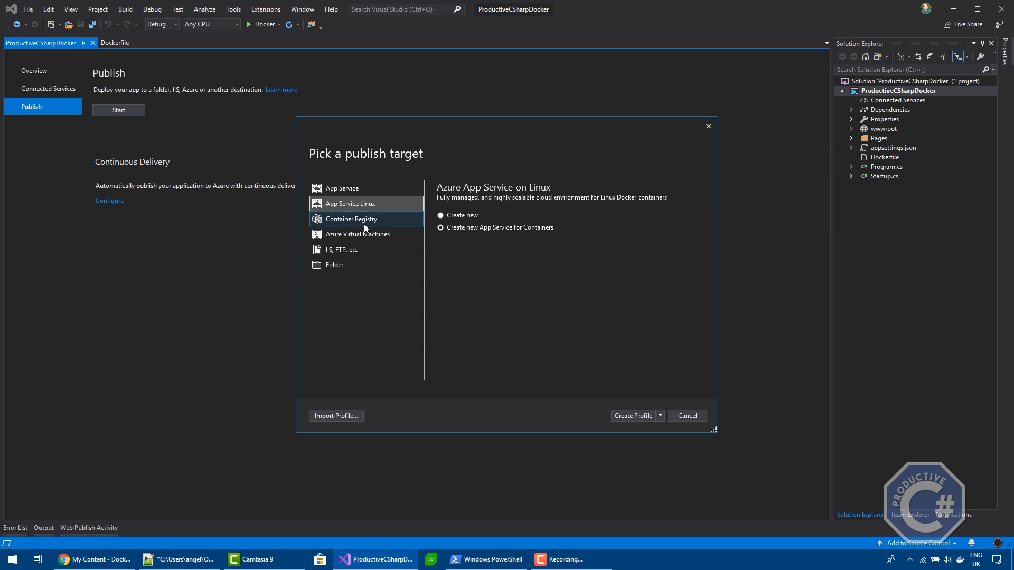
left_click(363, 222)
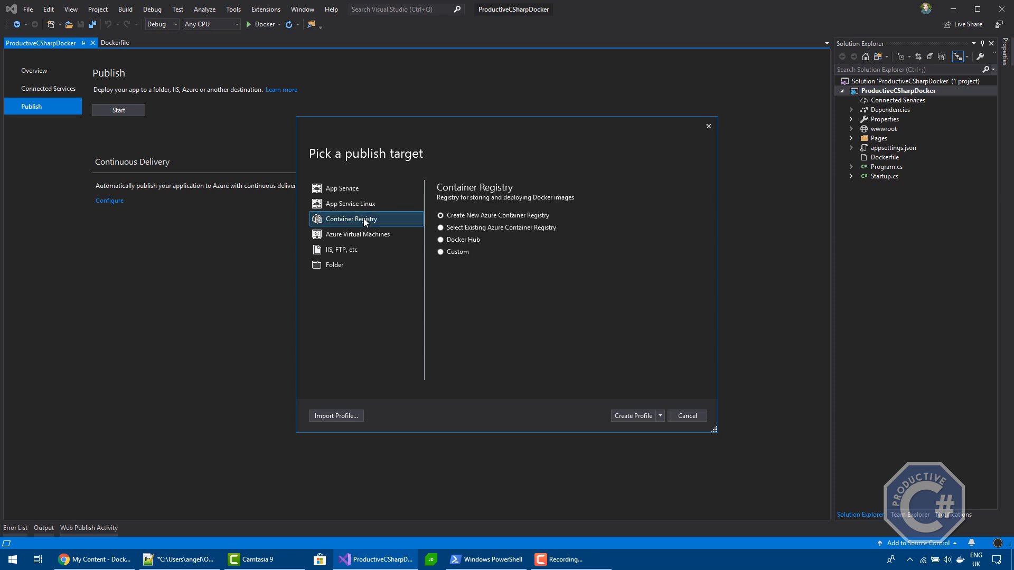
left_click(460, 241)
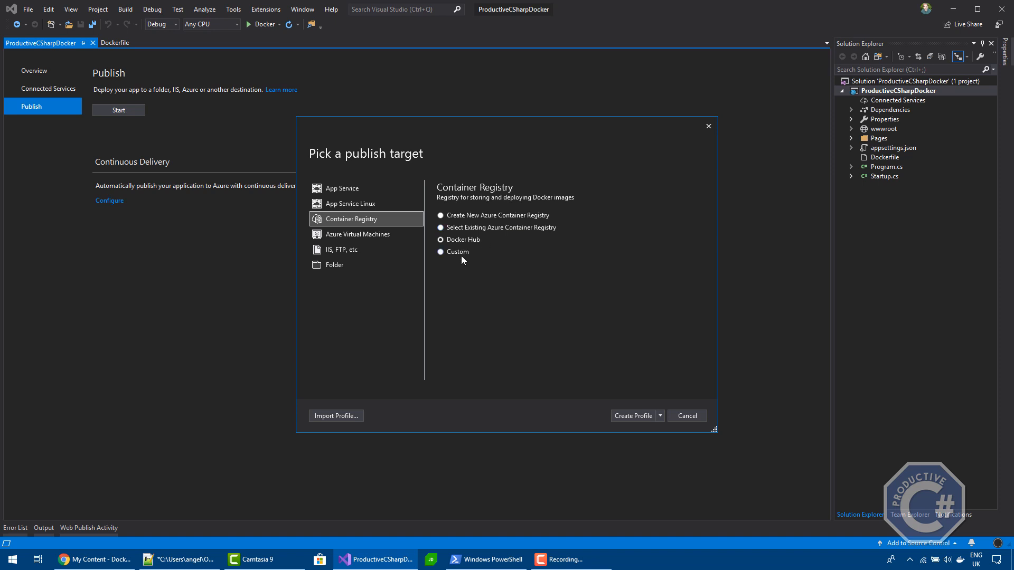
left_click(638, 416)
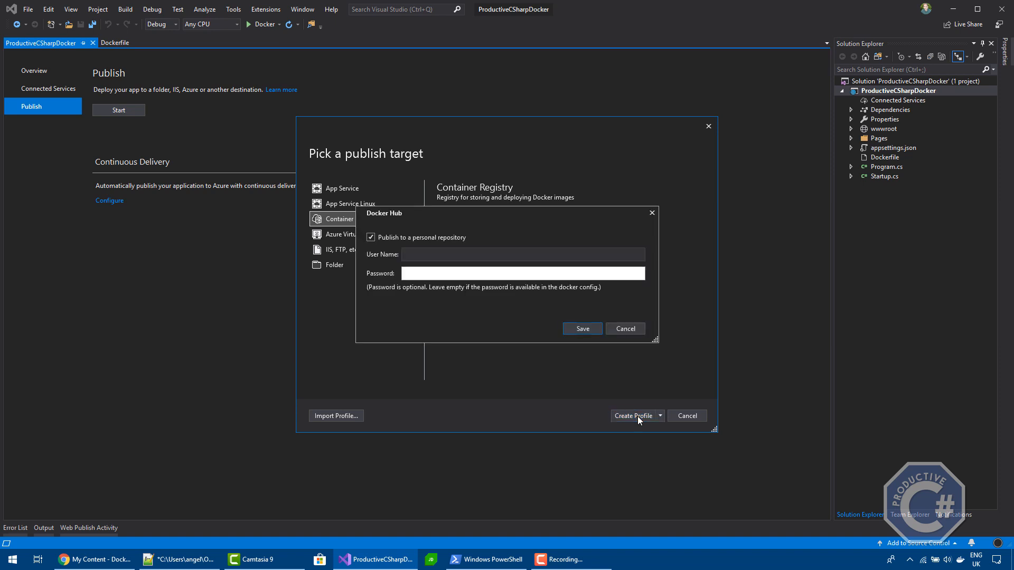
Step: Enter the Docker Hub user name and account password for the personal repository and save the publish profile
left_click(474, 256)
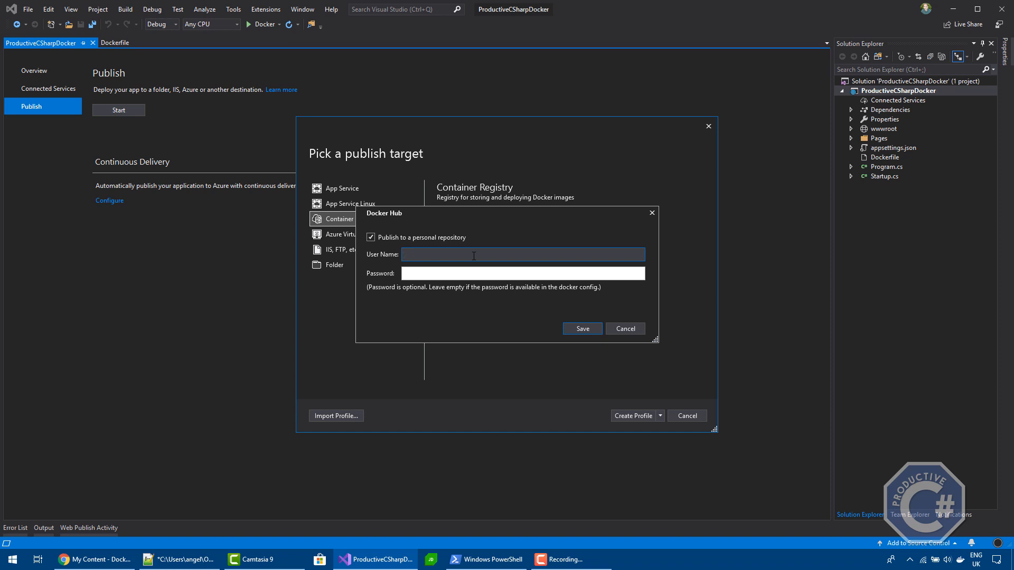
type("angellaa")
key("Tab")
type("•••••••")
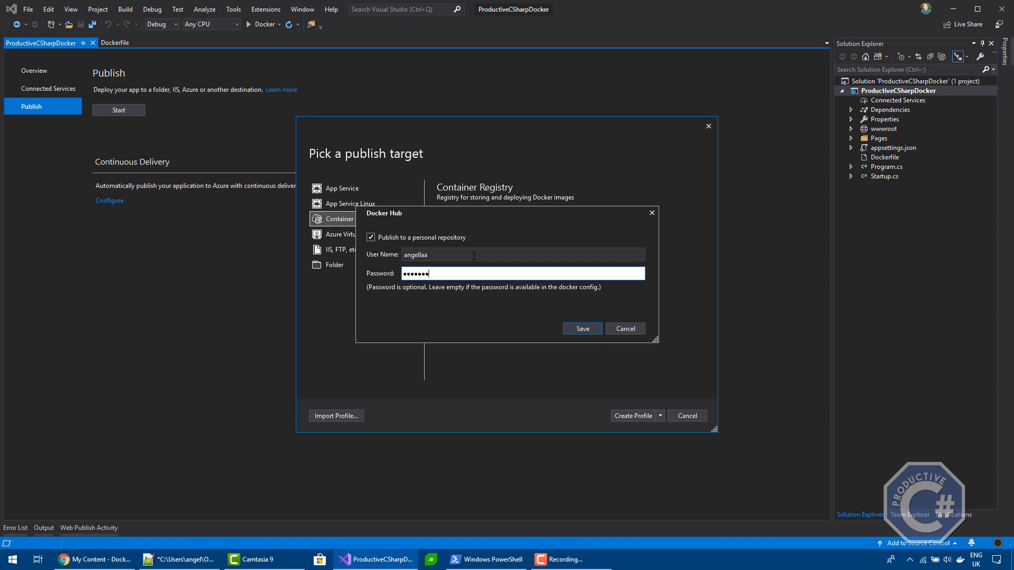
key("BackSpace")
key("ctrl+a")
type("•••••••••••••••••••••")
left_click(577, 329)
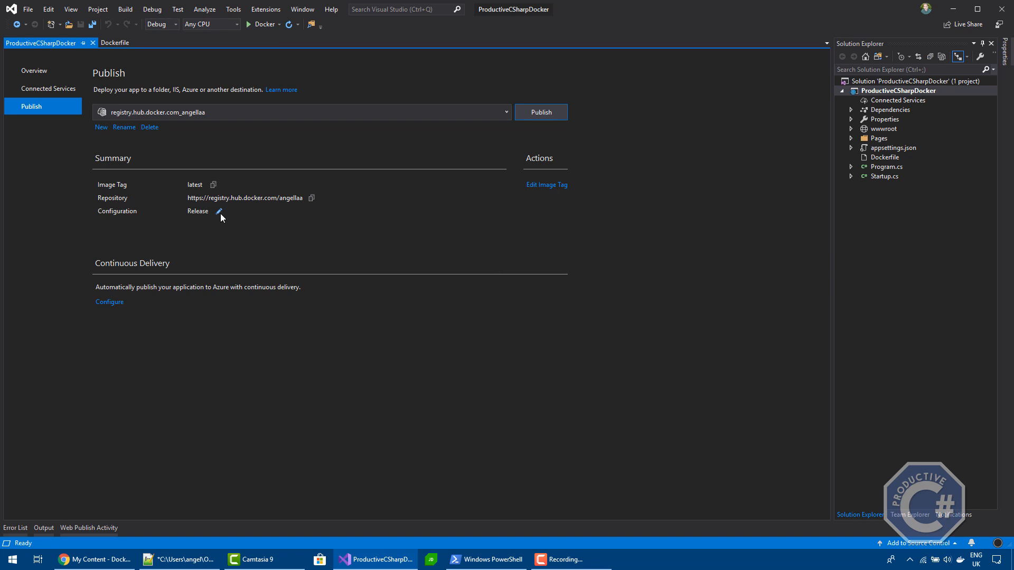
Step: Publish the project to Docker Hub, reviewing the Dockerfile's aspnet:2.2-stretch-slim base image and the build output meanwhile
left_click(528, 115)
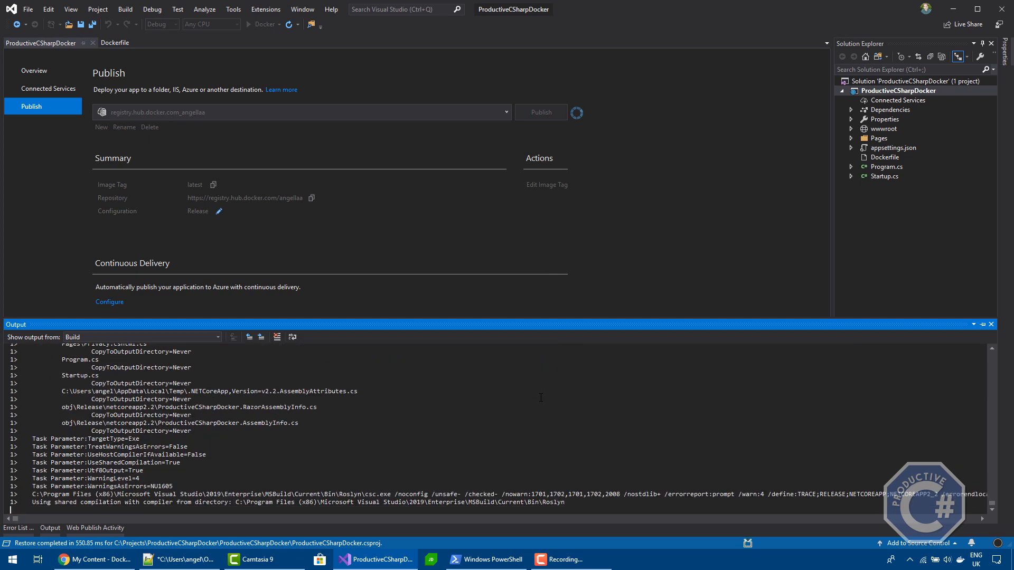
left_click(878, 157)
double_click(878, 158)
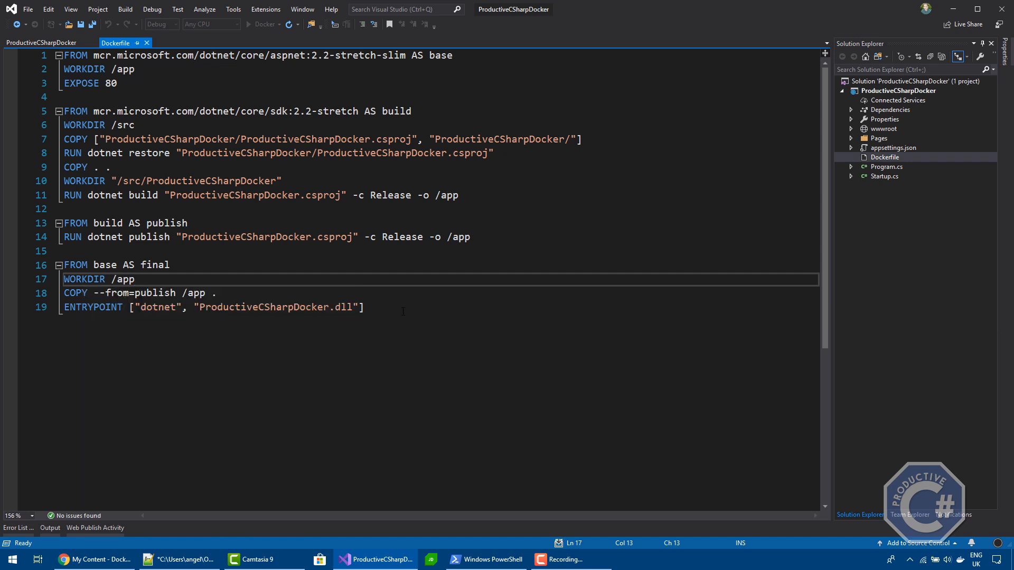
left_click_drag(405, 55, 94, 55)
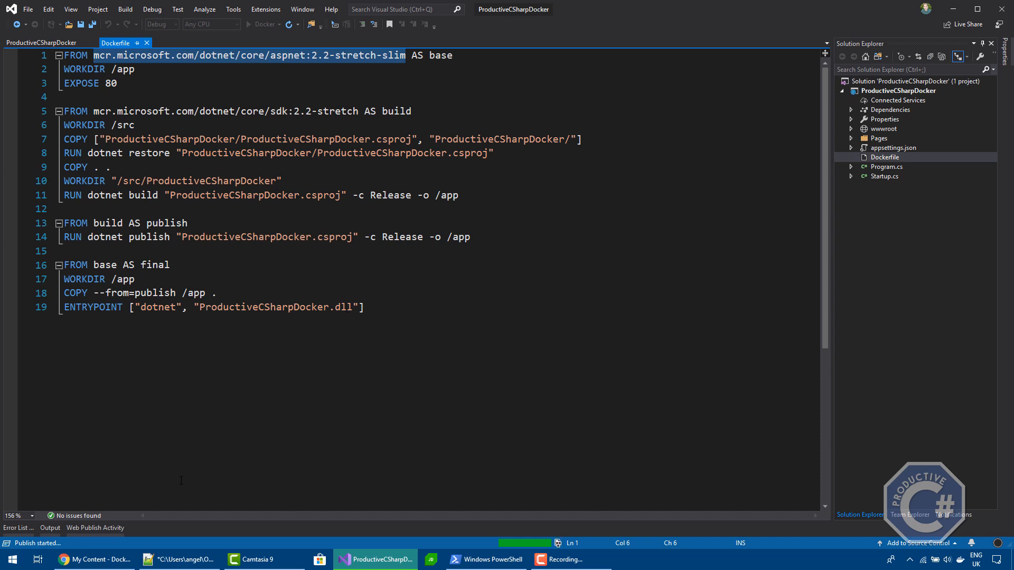
left_click(50, 528)
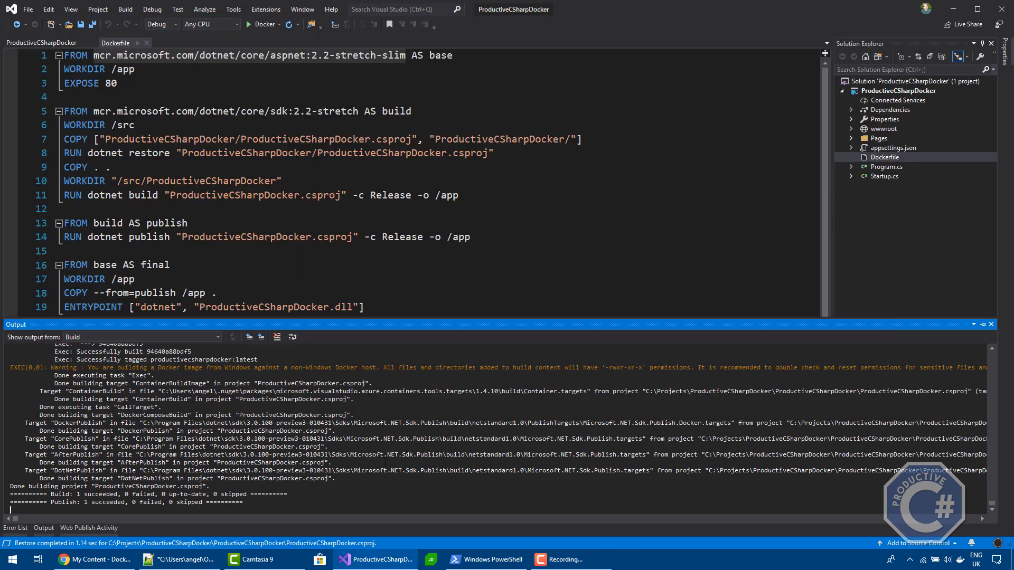
Step: Switch to Chrome, refresh Docker Hub and inspect the tags of the productivecsharpdocker repository
left_click(113, 562)
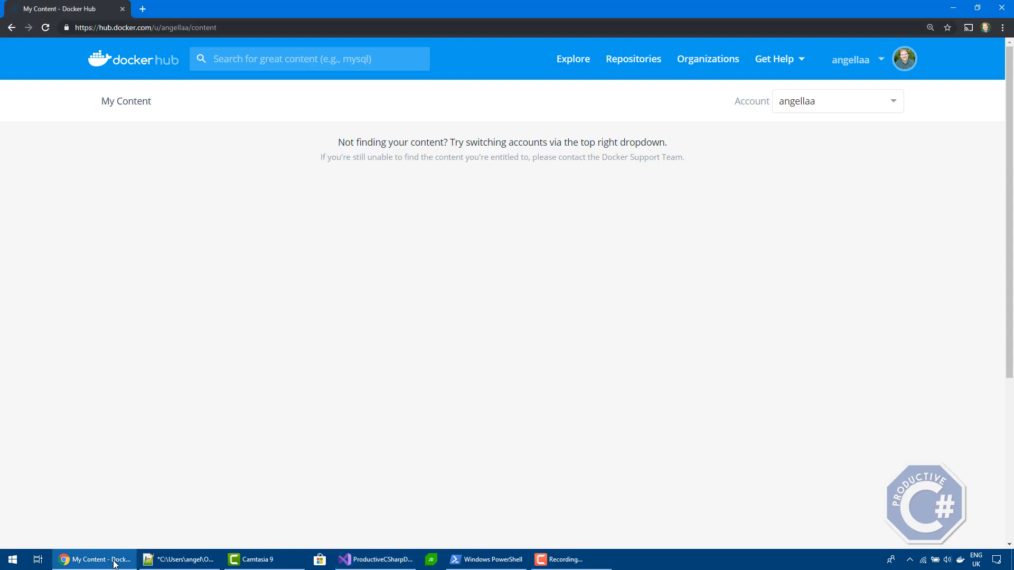
left_click(48, 29)
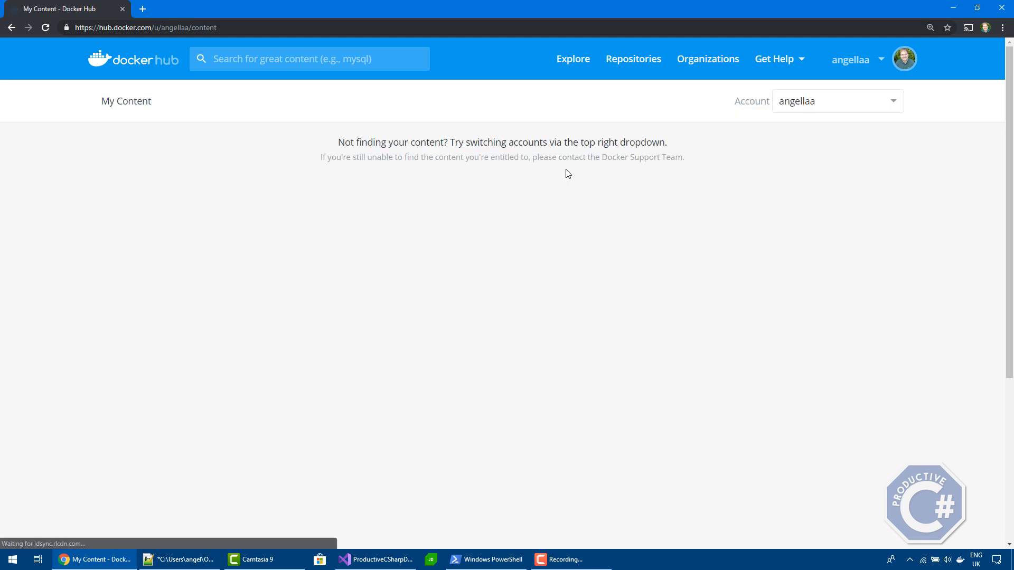
left_click(638, 68)
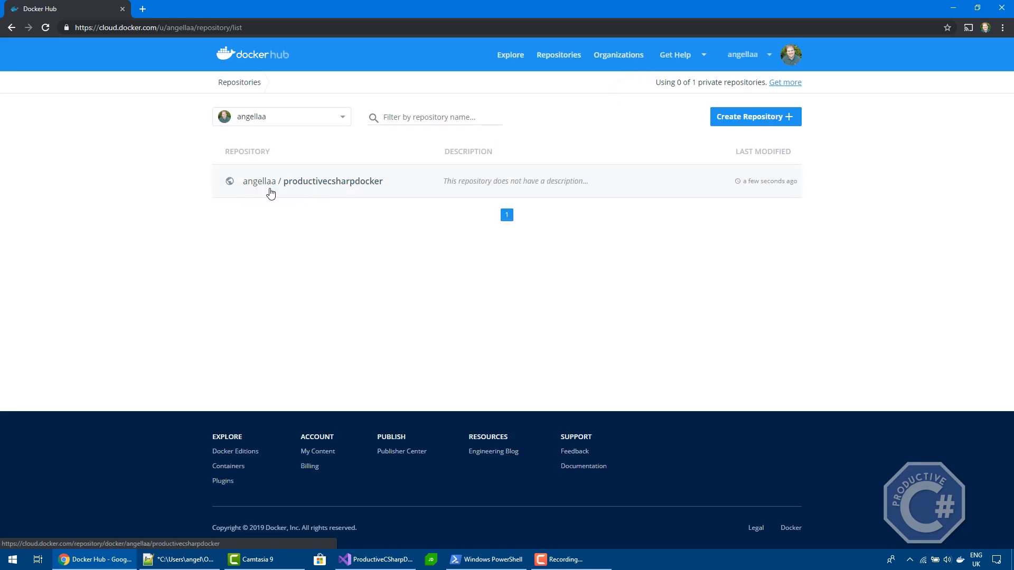
left_click(324, 187)
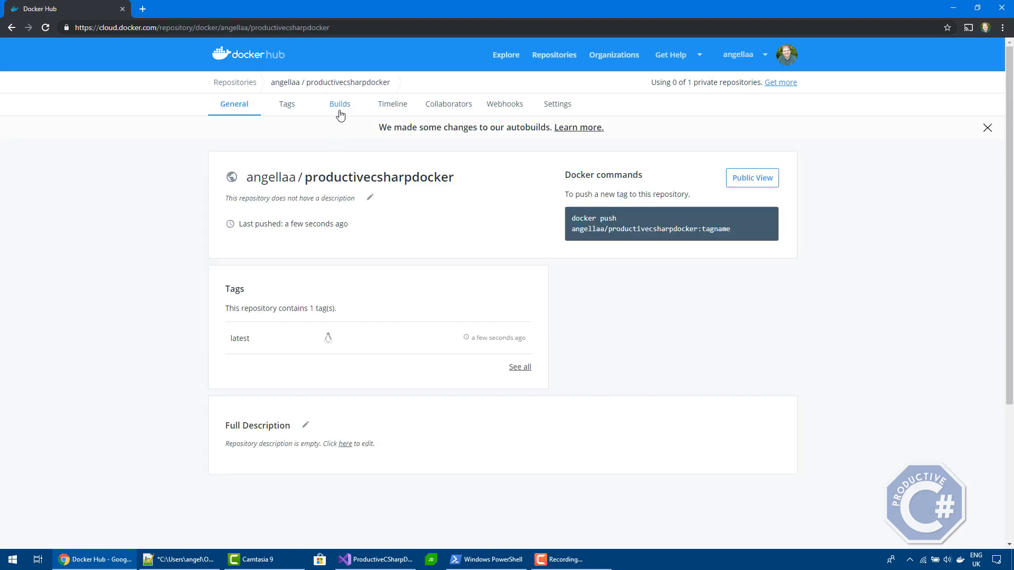
left_click(288, 106)
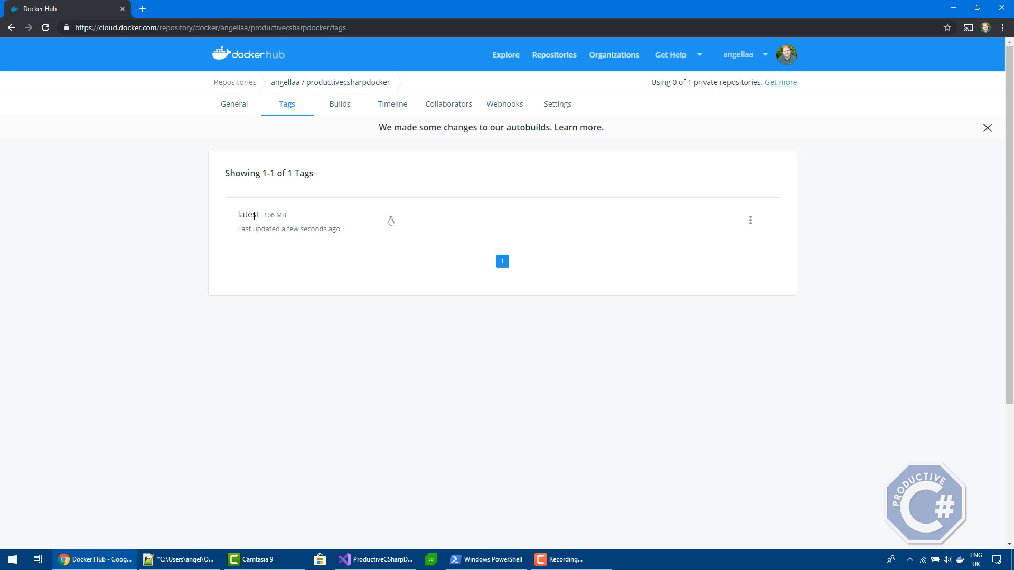
Step: Close the Visual Studio window of the ProductiveCSharpDocker solution
left_click(370, 561)
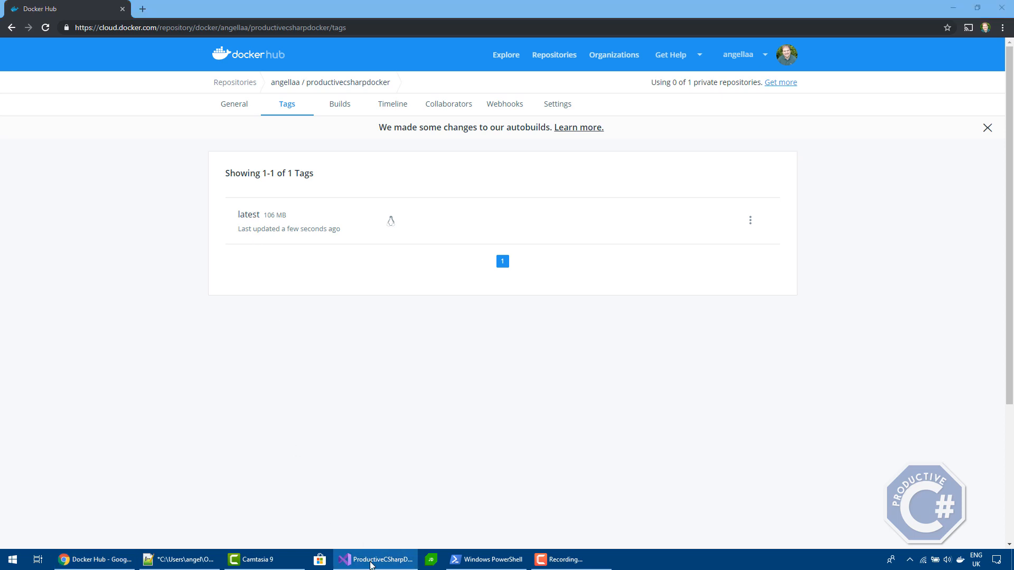
right_click(371, 563)
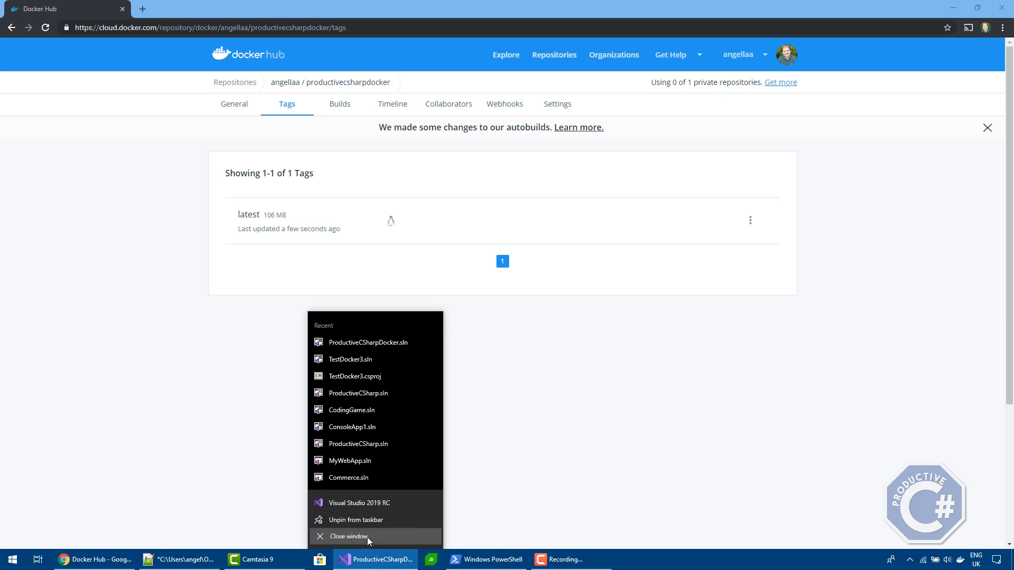
left_click(368, 537)
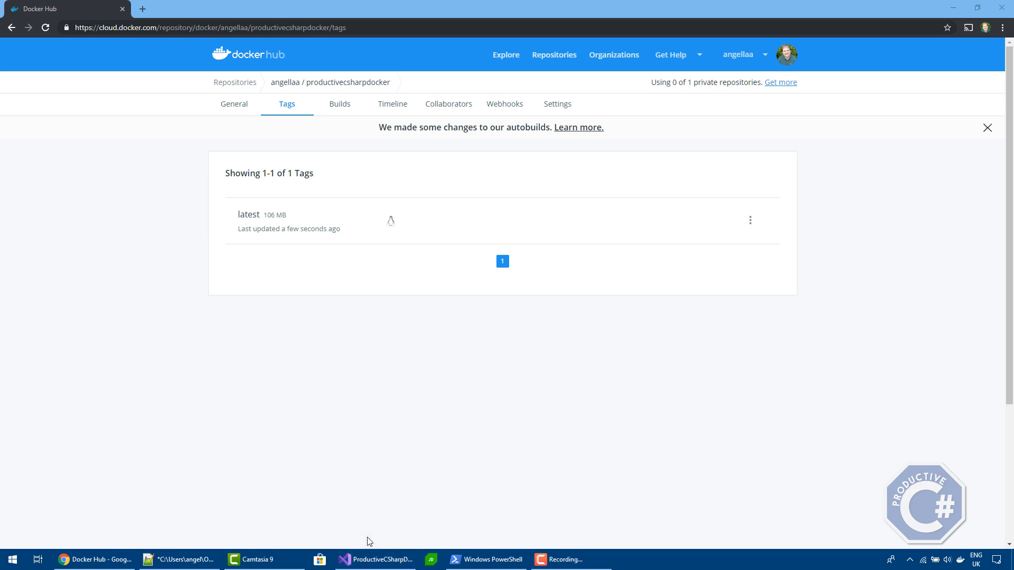
Step: In Windows PowerShell, run the account's productivecsharpdocker image with docker run, mapping ports with -p 5000:80
left_click(487, 562)
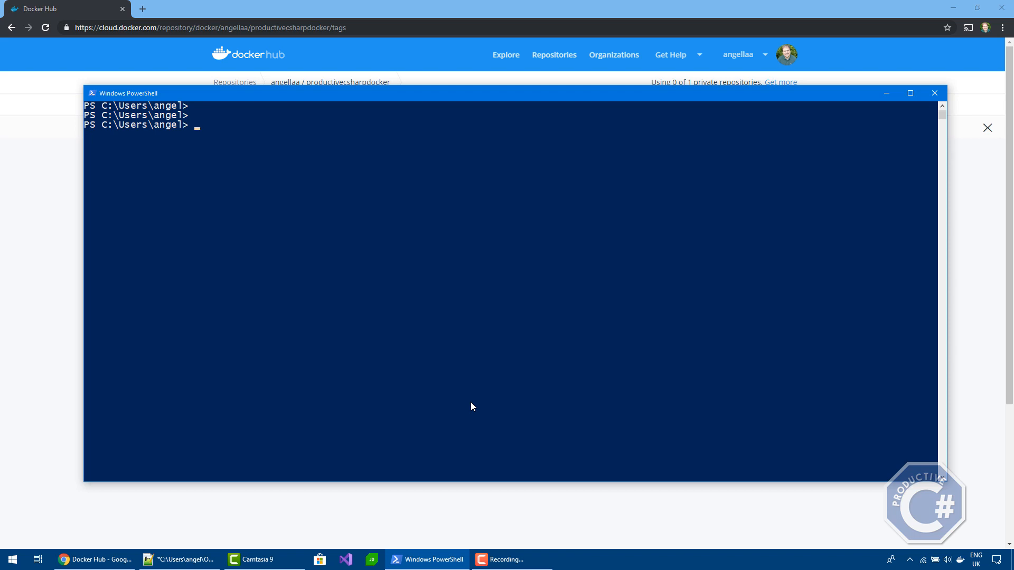
type("docker run")
type("angellaa/prouc")
key("BackSpace")
type("ductivecsharp")
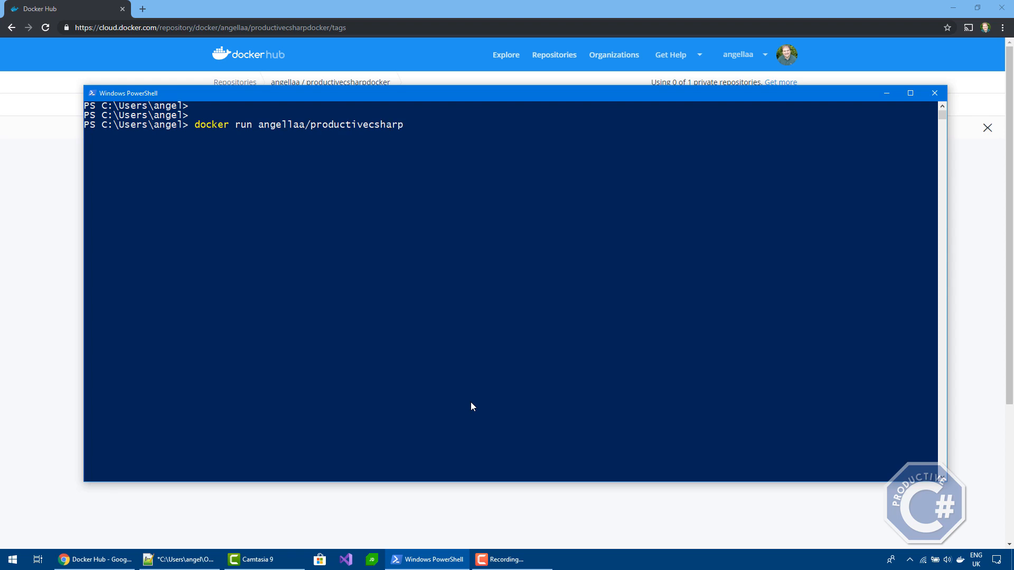
type("docker")
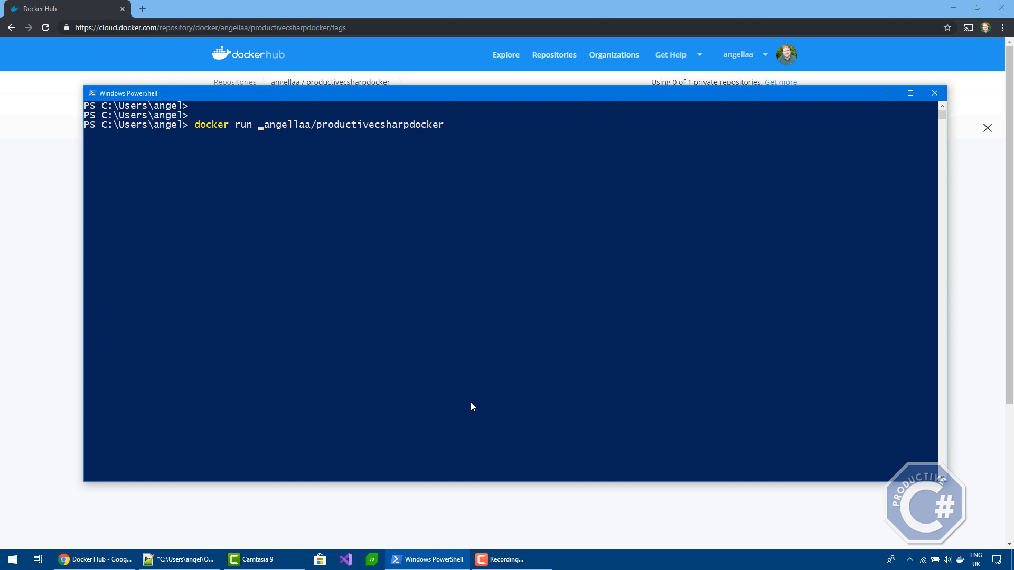
type("-p ")
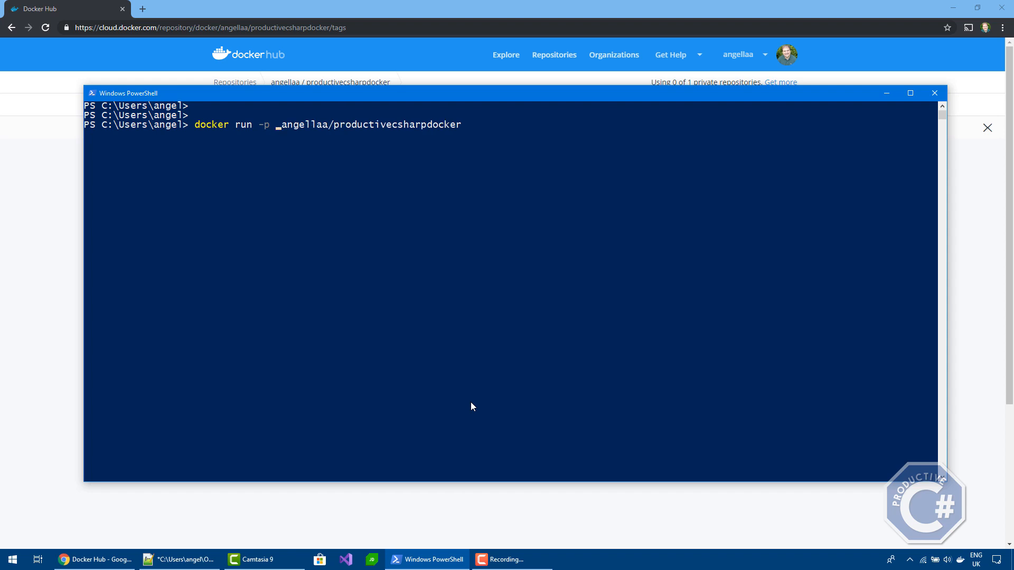
type("5000:")
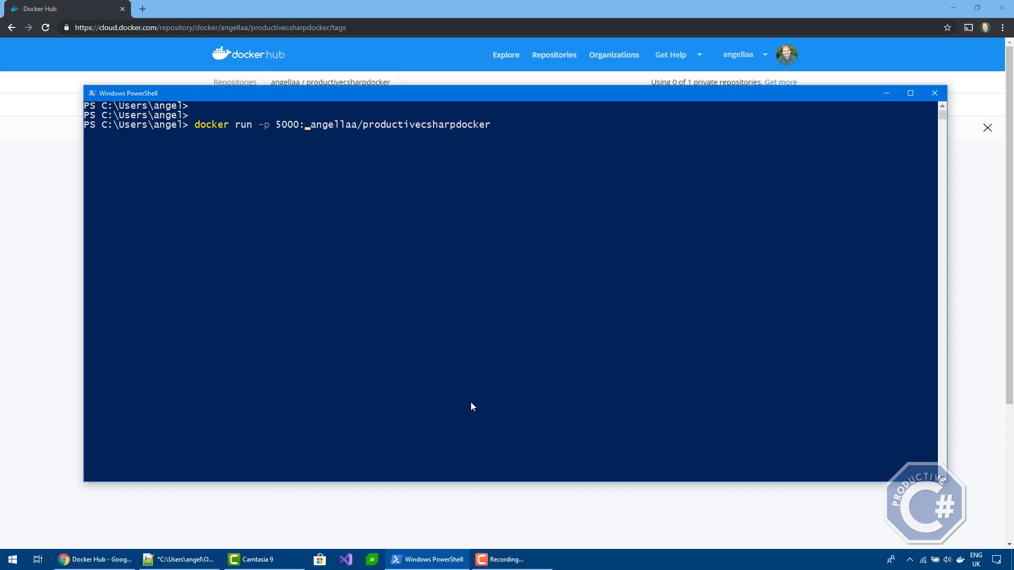
type("80")
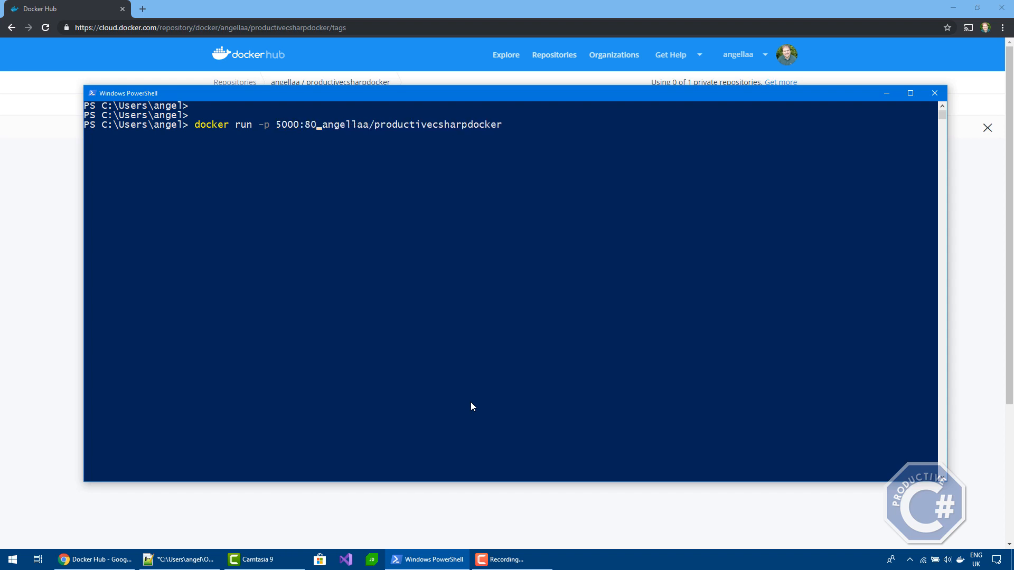
key("Left")
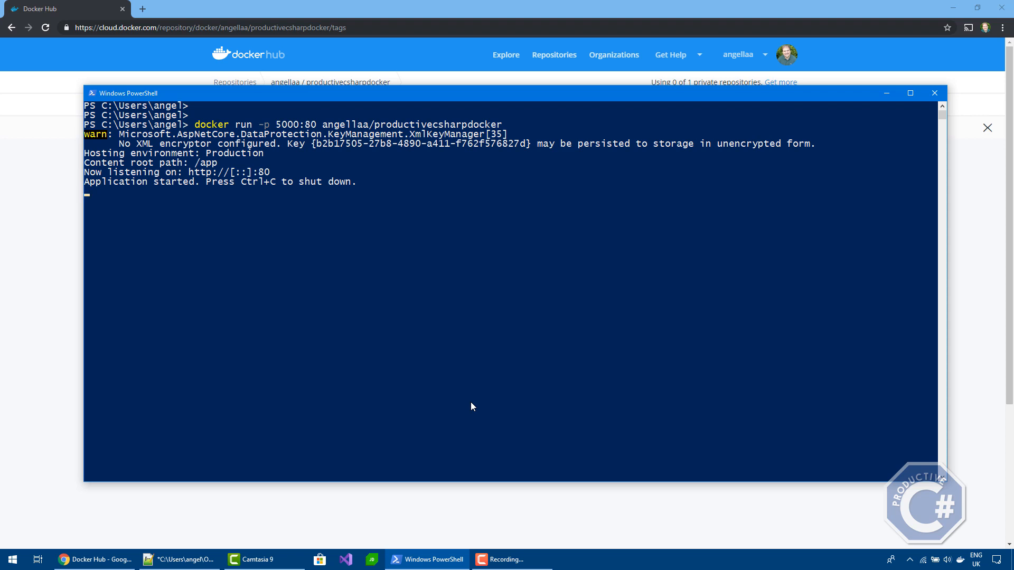
Step: Open localhost:5000 in a new Chrome tab to view the containerised web app
left_click(146, 13)
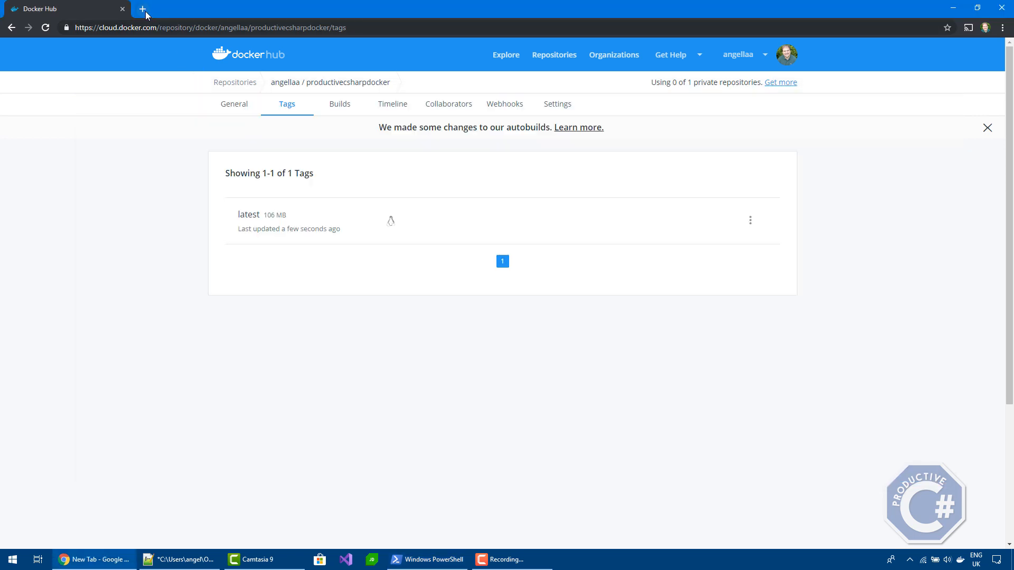
type("l")
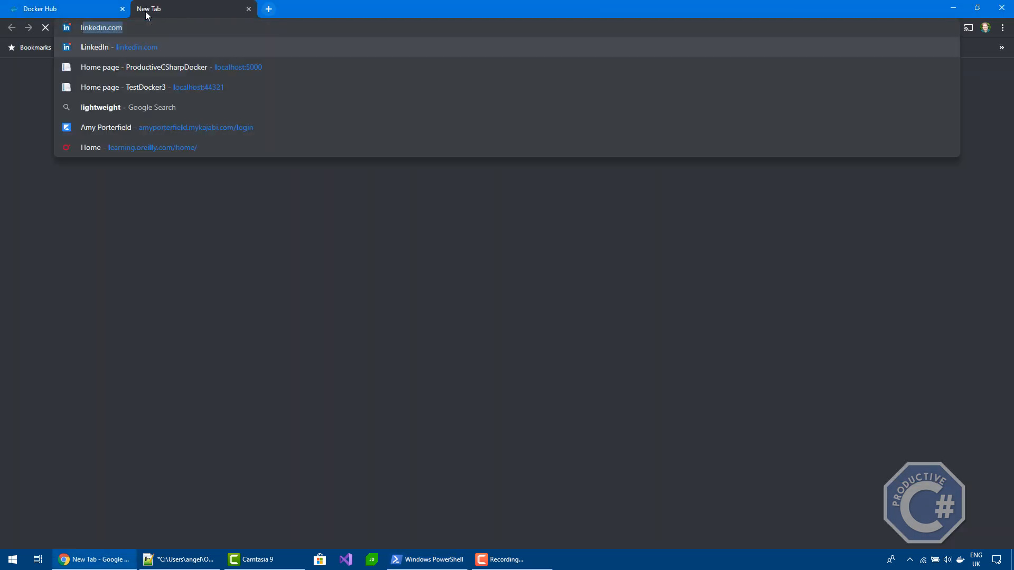
type("ocalhost:5000")
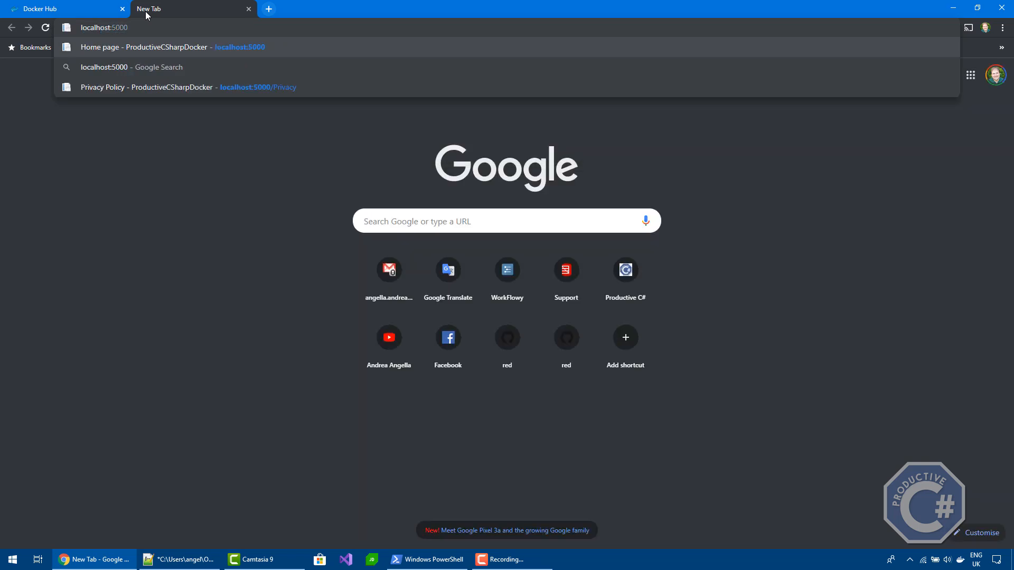
key("Return")
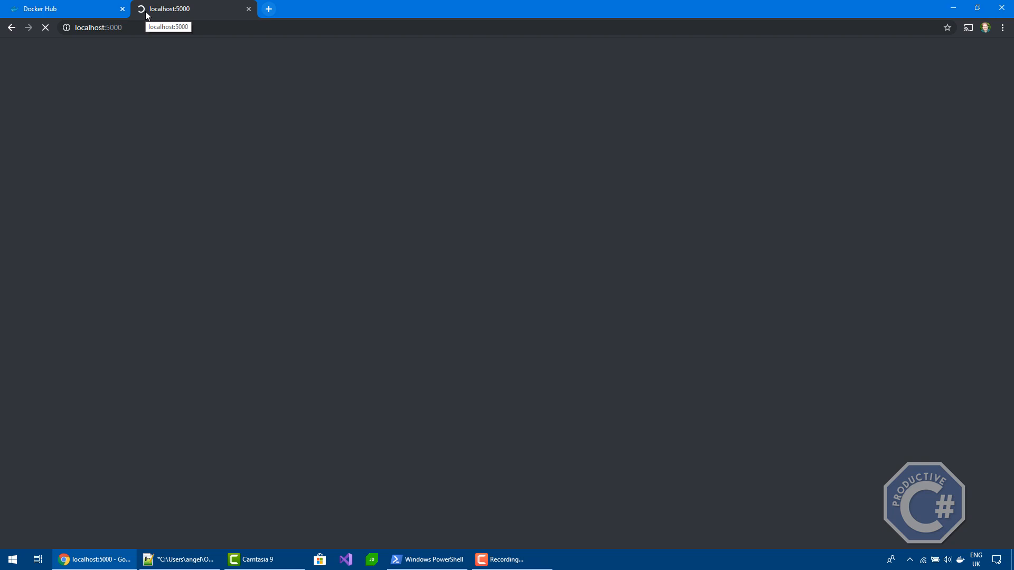